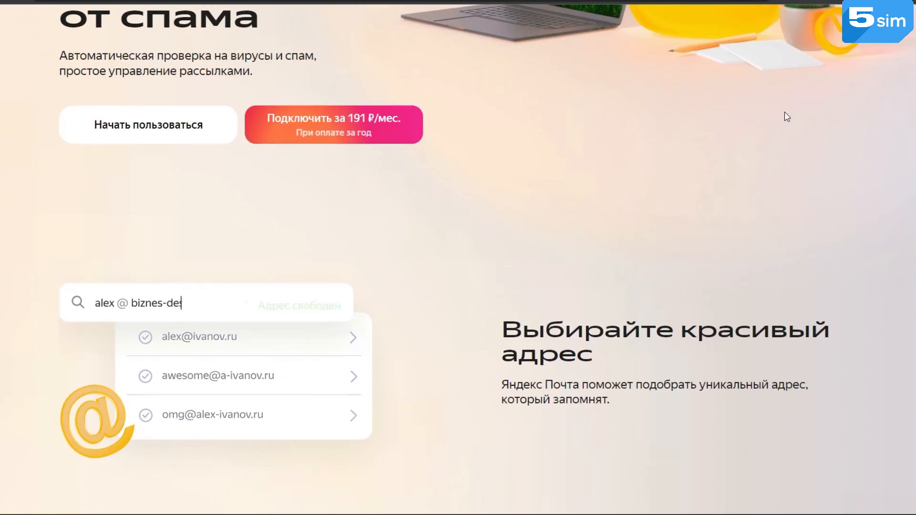
pyautogui.scroll(-3, 785, 116)
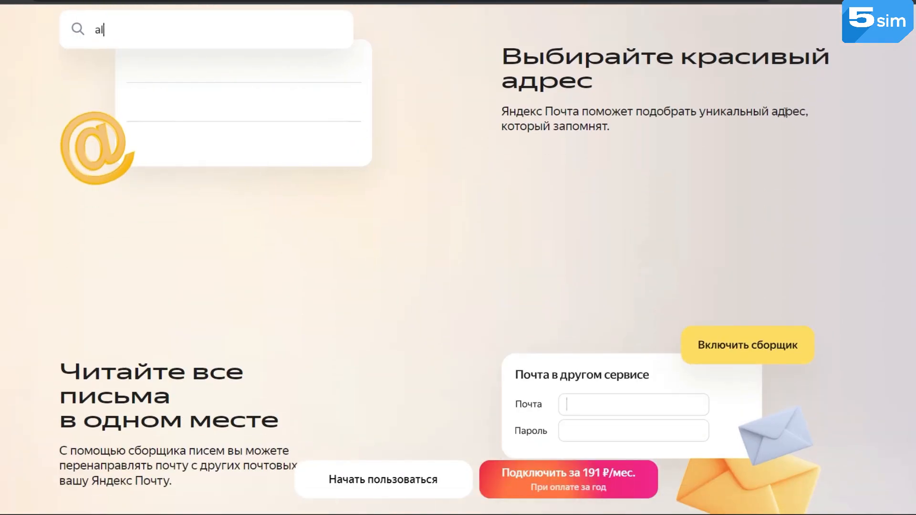
pyautogui.scroll(-2, 785, 108)
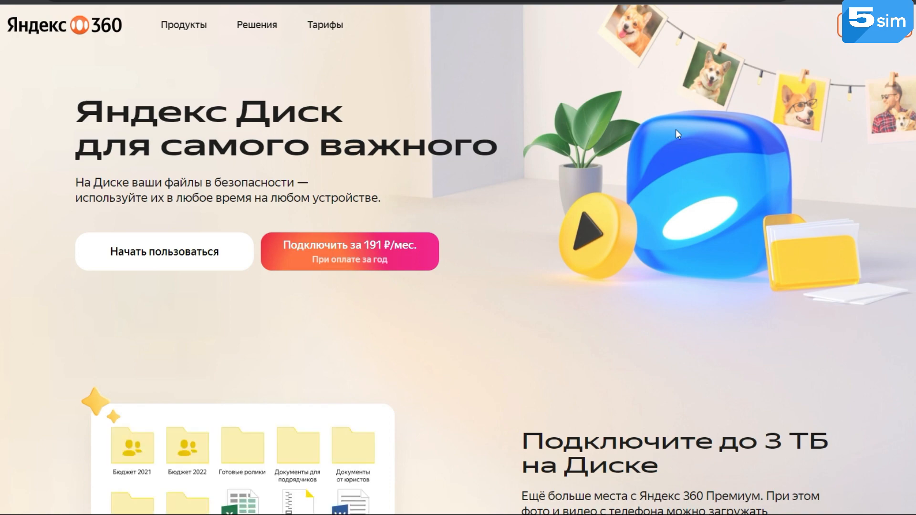
pyautogui.scroll(-2, 676, 129)
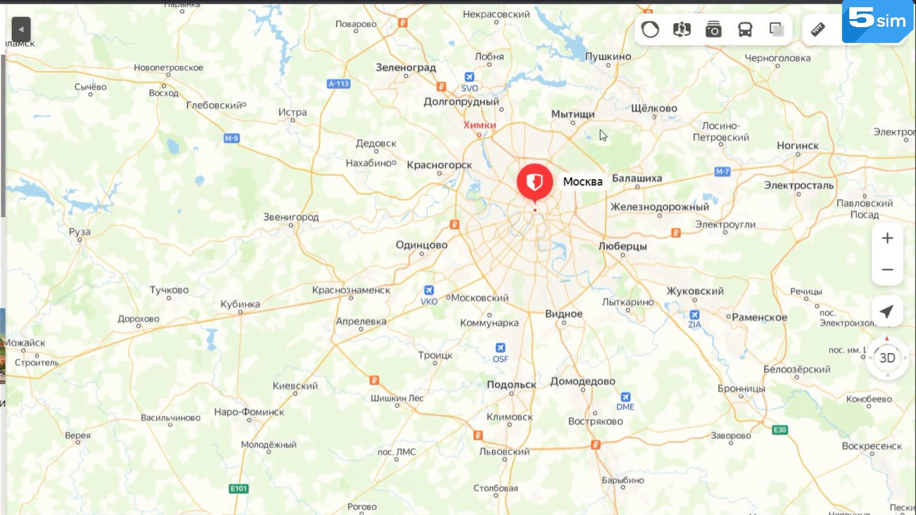
pyautogui.scroll(-1, 779, 149)
pyautogui.scroll(-1, 780, 148)
pyautogui.scroll(-1, 779, 150)
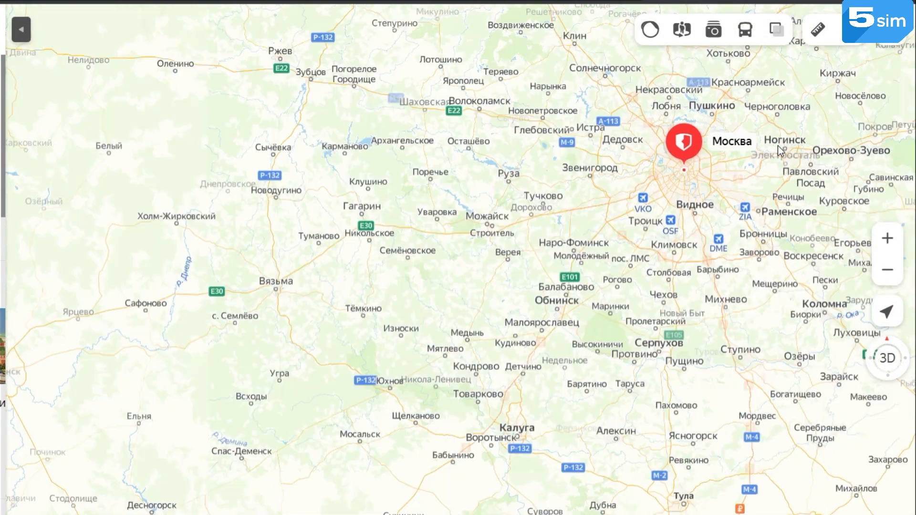
pyautogui.scroll(-1, 779, 149)
pyautogui.scroll(-1, 779, 150)
pyautogui.scroll(-1, 779, 149)
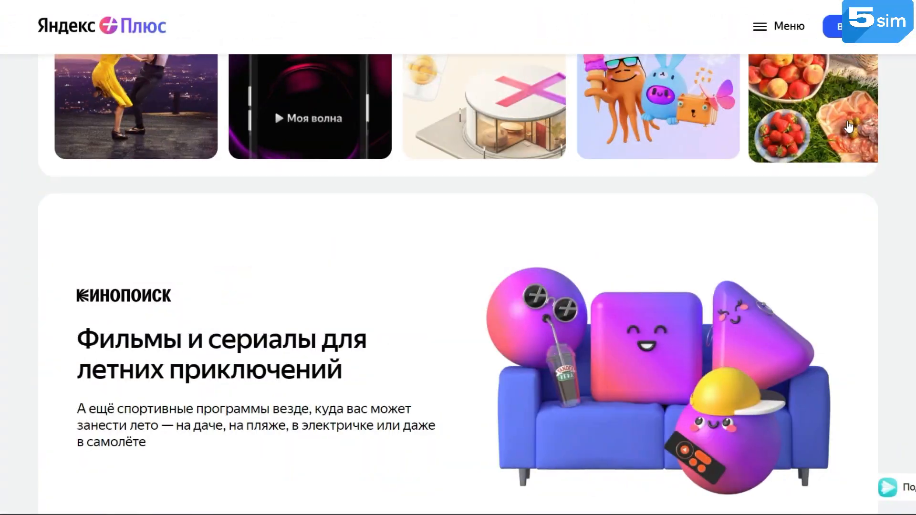
pyautogui.scroll(-5, 848, 126)
pyautogui.scroll(-3, 850, 126)
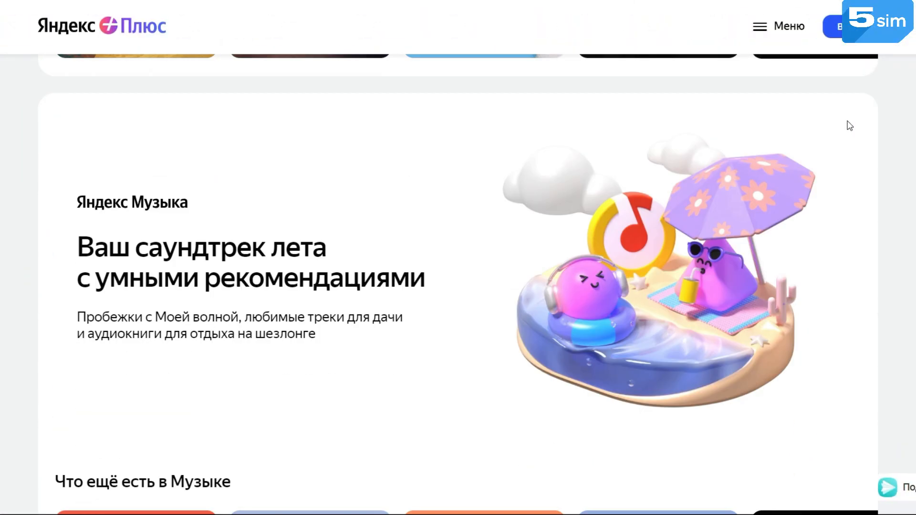
pyautogui.scroll(-3, 849, 125)
pyautogui.scroll(-2, 848, 125)
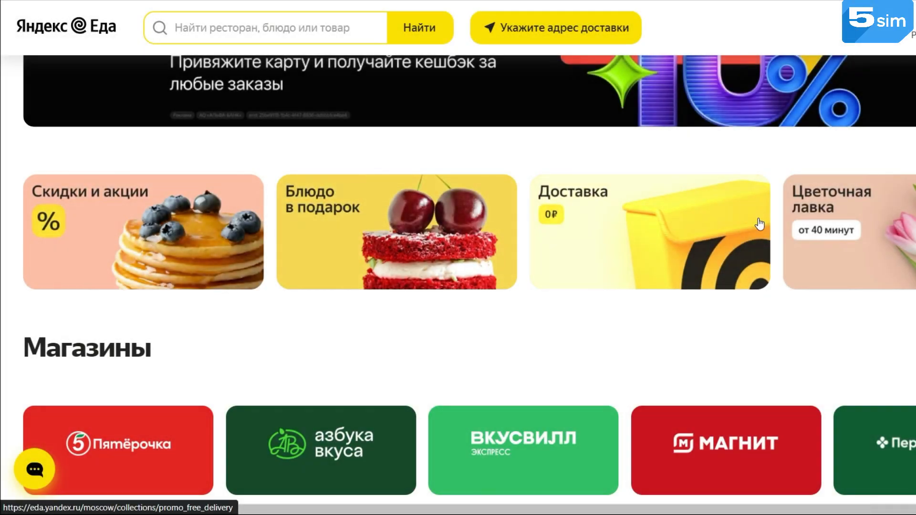
pyautogui.scroll(-1, 760, 224)
pyautogui.scroll(-4, 760, 224)
pyautogui.scroll(-1, 760, 224)
pyautogui.scroll(-3, 757, 218)
pyautogui.scroll(-3, 759, 223)
pyautogui.scroll(-3, 760, 223)
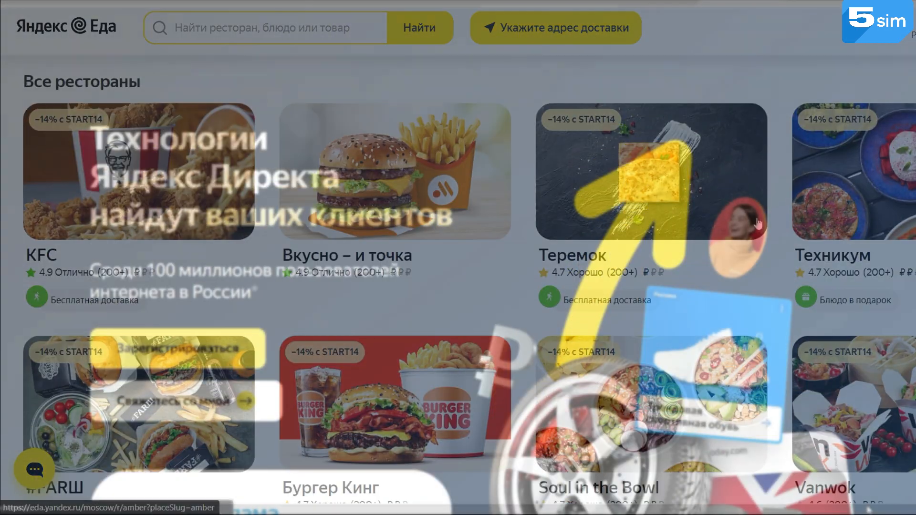
pyautogui.scroll(-3, 759, 223)
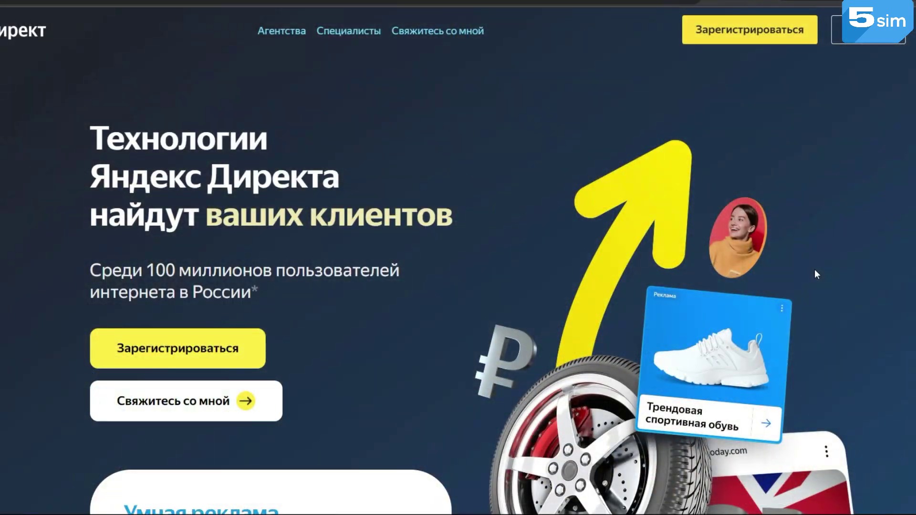
pyautogui.scroll(-2, 816, 274)
pyautogui.scroll(-5, 815, 273)
pyautogui.scroll(-2, 816, 274)
pyautogui.scroll(-3, 816, 274)
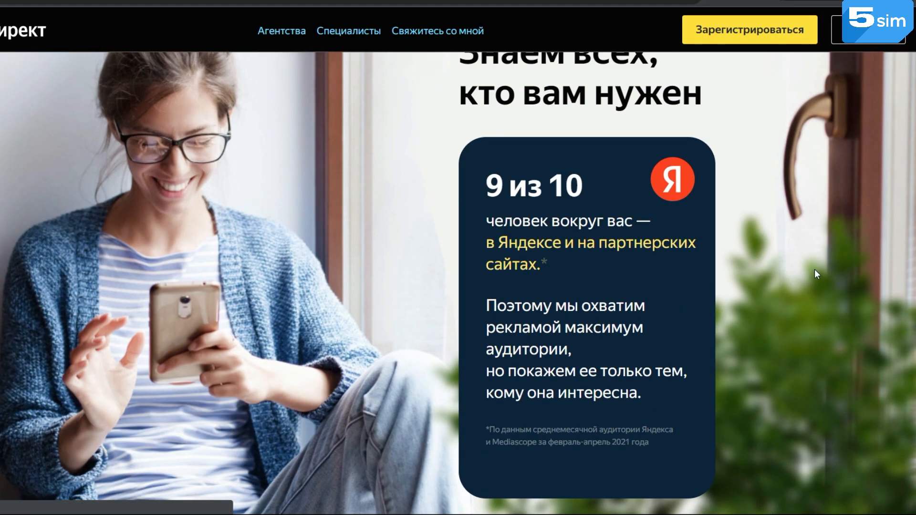
pyautogui.scroll(-3, 816, 274)
pyautogui.scroll(-4, 816, 274)
pyautogui.scroll(-2, 817, 273)
# Go to the Статьи (articles) section of the Zen feed from the sidebar.
pyautogui.click(57, 177)
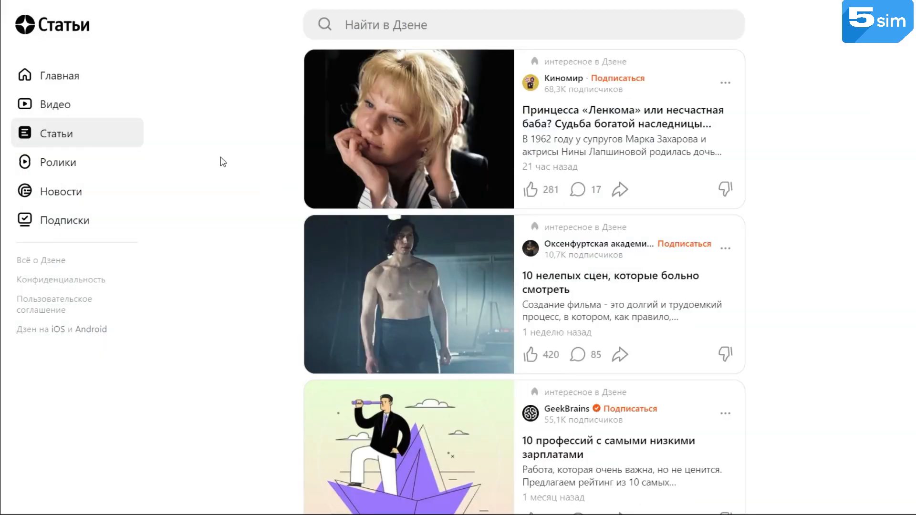
pyautogui.scroll(-2, 227, 179)
pyautogui.scroll(-3, 227, 179)
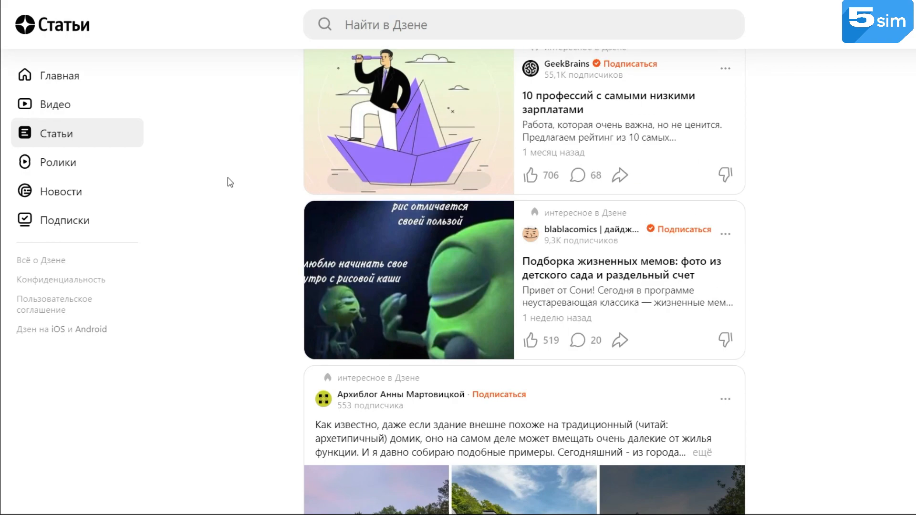
pyautogui.scroll(-4, 227, 179)
# Switch the Zen feed from articles to the Видео section.
pyautogui.click(70, 108)
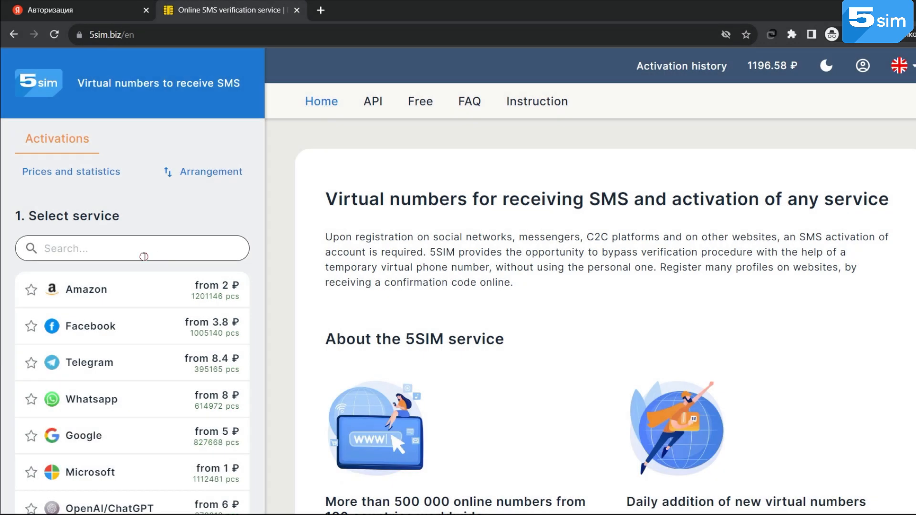
pyautogui.write('y')
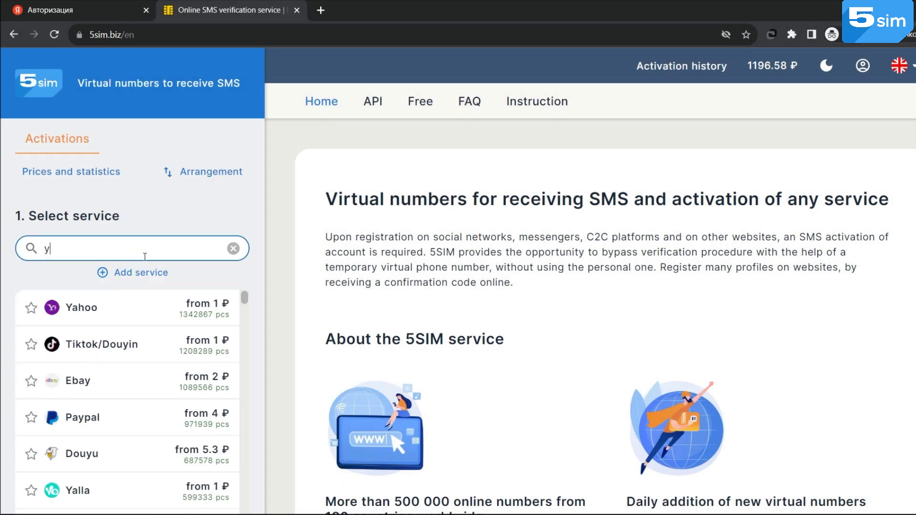
pyautogui.write('an')
# Buy a Yandex activation number with country Russia from the Virt2 operator.
pyautogui.click(201, 308)
pyautogui.scroll(-1, 200, 306)
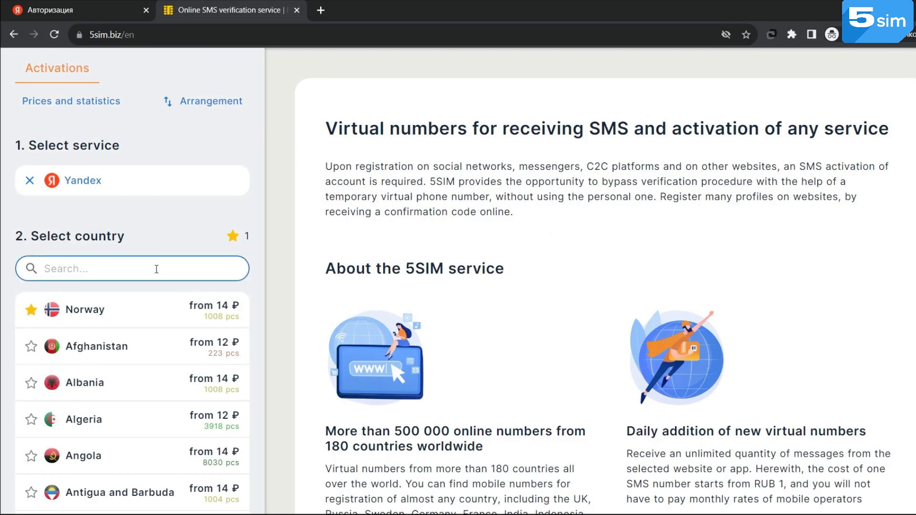
pyautogui.click(134, 305)
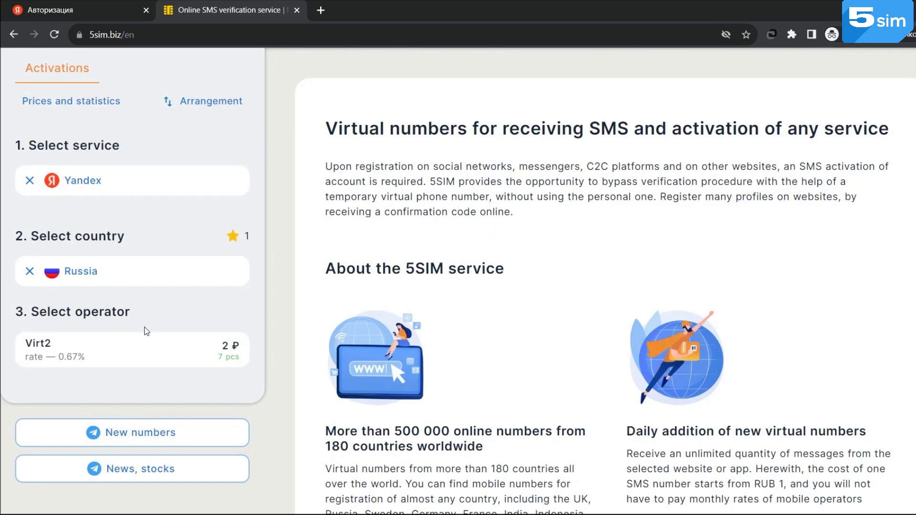
pyautogui.click(219, 349)
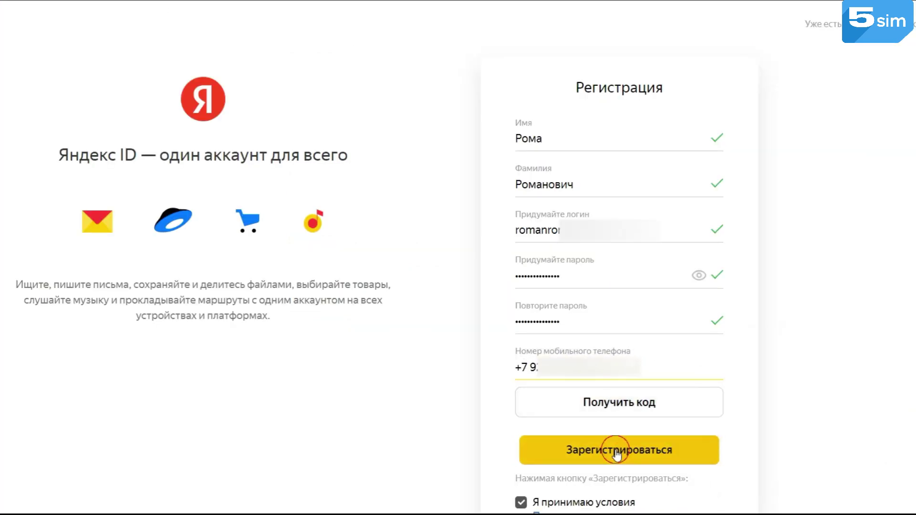
# Request the SMS confirmation code via Получить код for the entered virtual number.
pyautogui.click(617, 455)
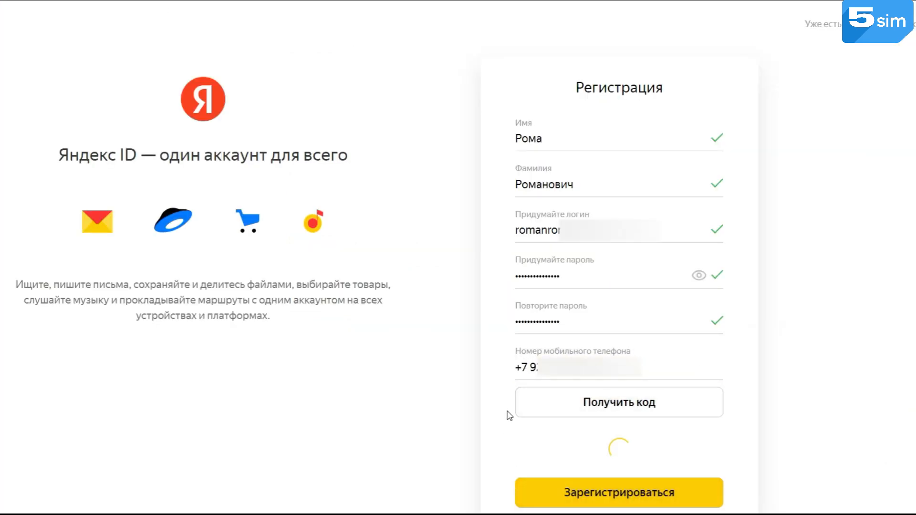